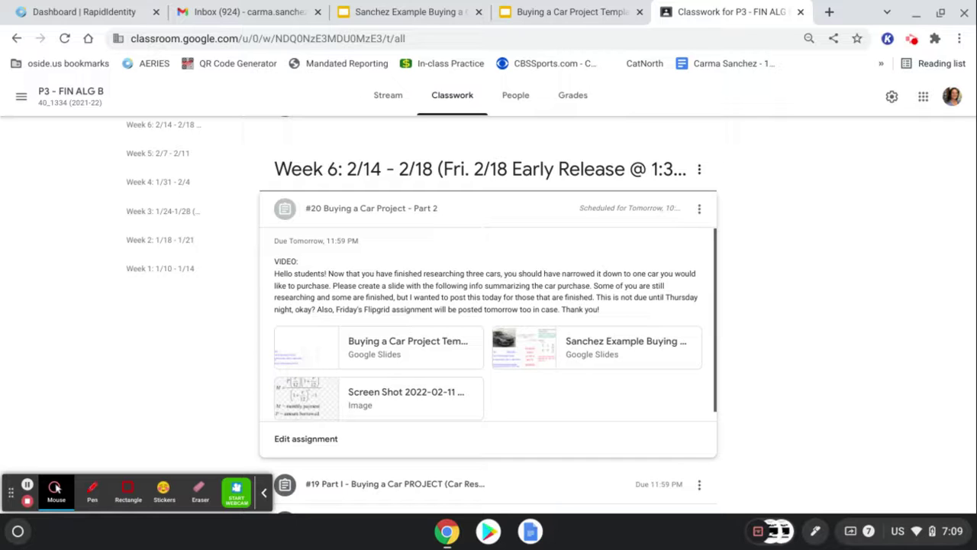
# Expand the Part I and Part 2 car assignments, close the duplicate tab, and view the formula screenshot.
pyautogui.click(412, 217)
pyautogui.click(403, 246)
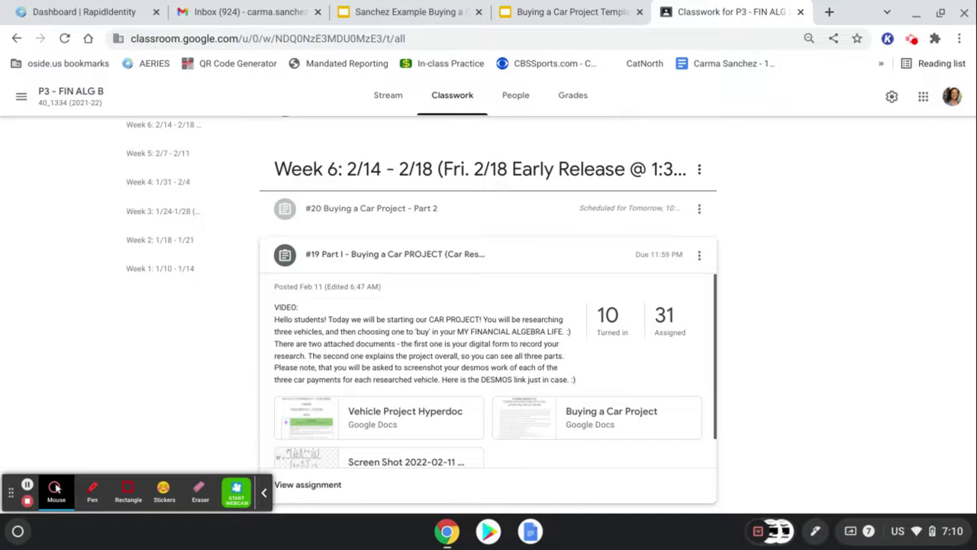
pyautogui.click(424, 207)
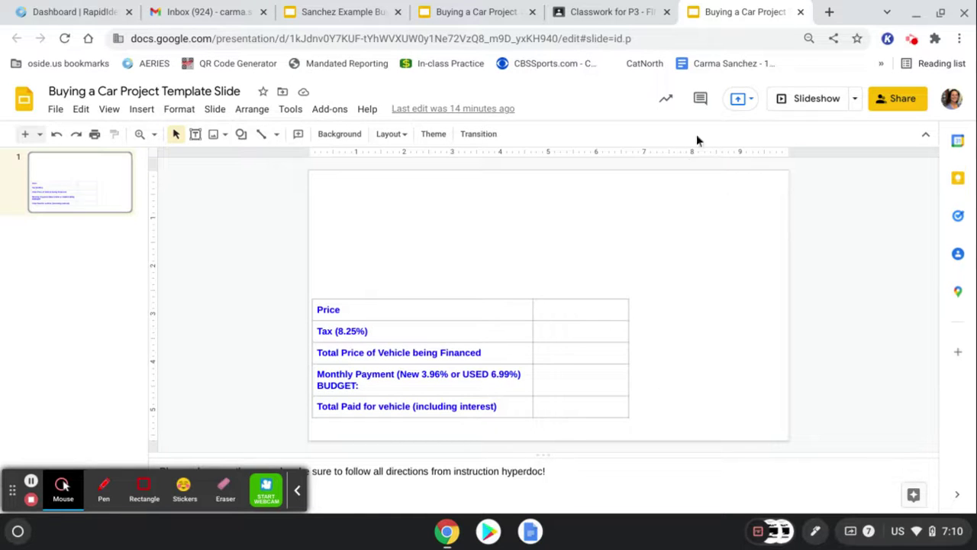
pyautogui.click(800, 12)
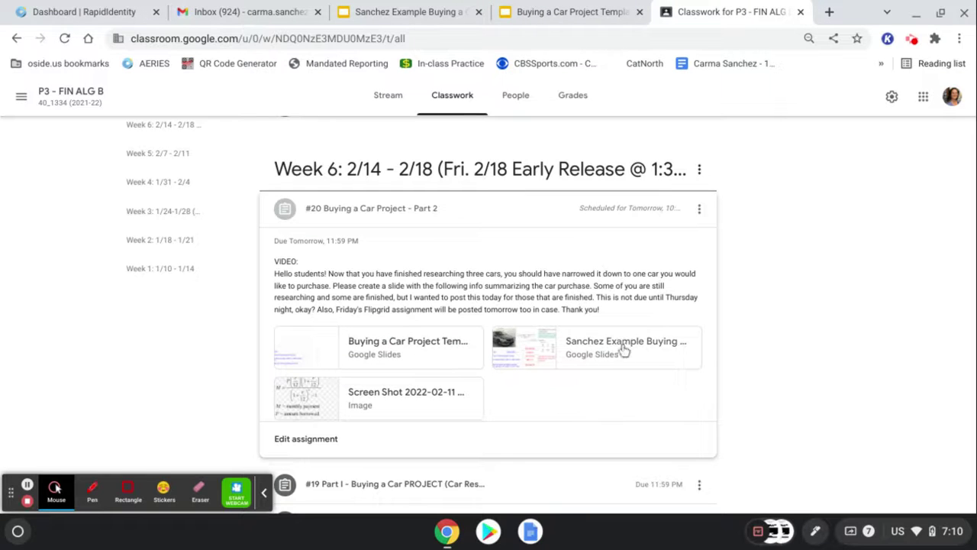
pyautogui.click(405, 407)
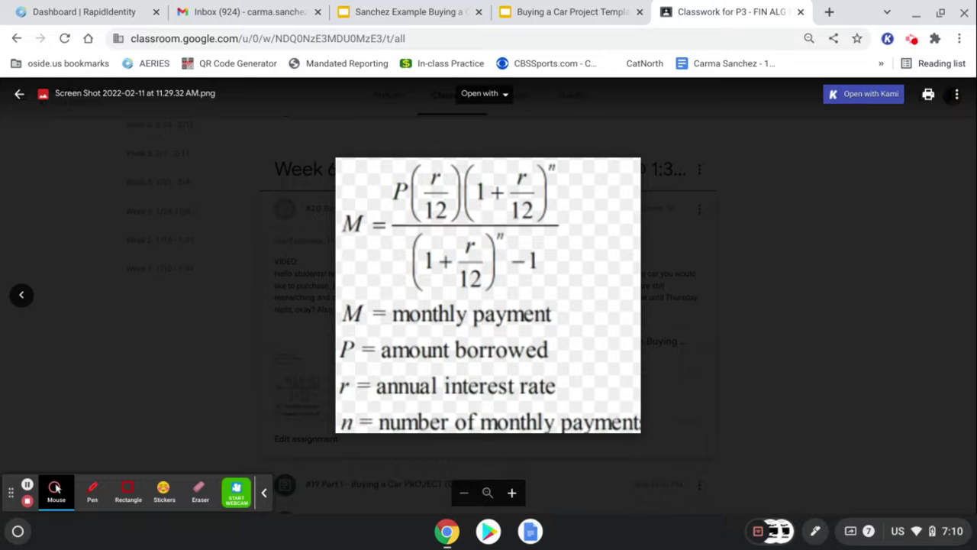
# Load desmos.com in a new tab, open its Scientific Calculator, and return to the Sanchez Example slides.
pyautogui.click(842, 8)
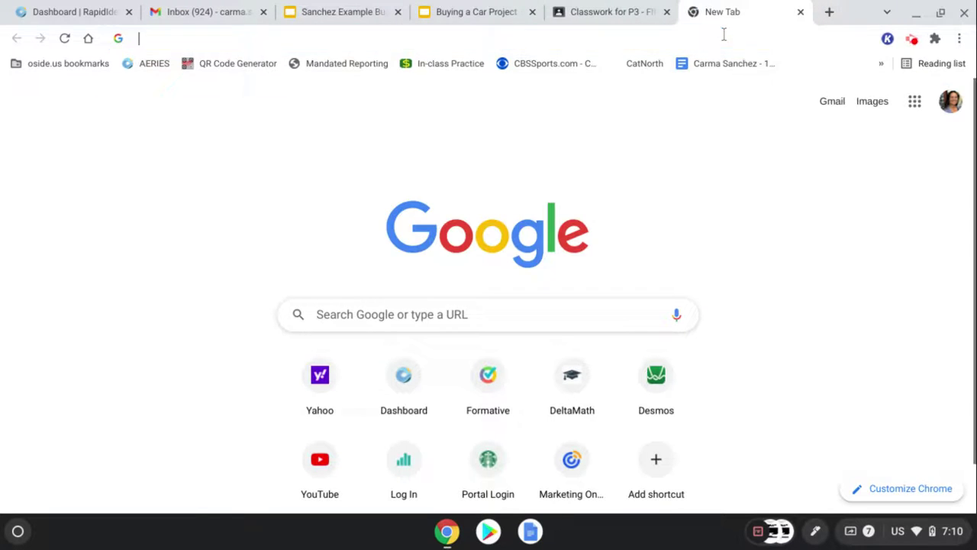
pyautogui.write('desmos.com')
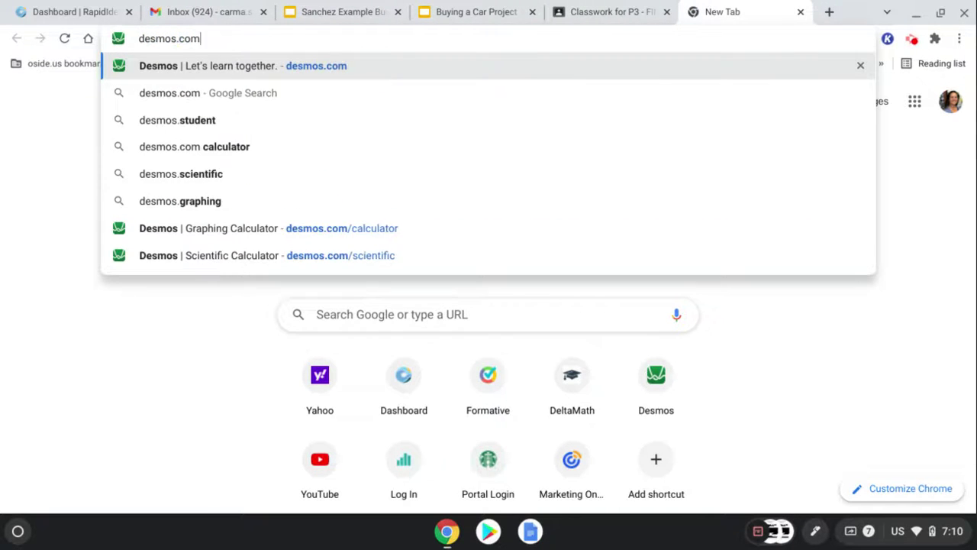
pyautogui.press('Return')
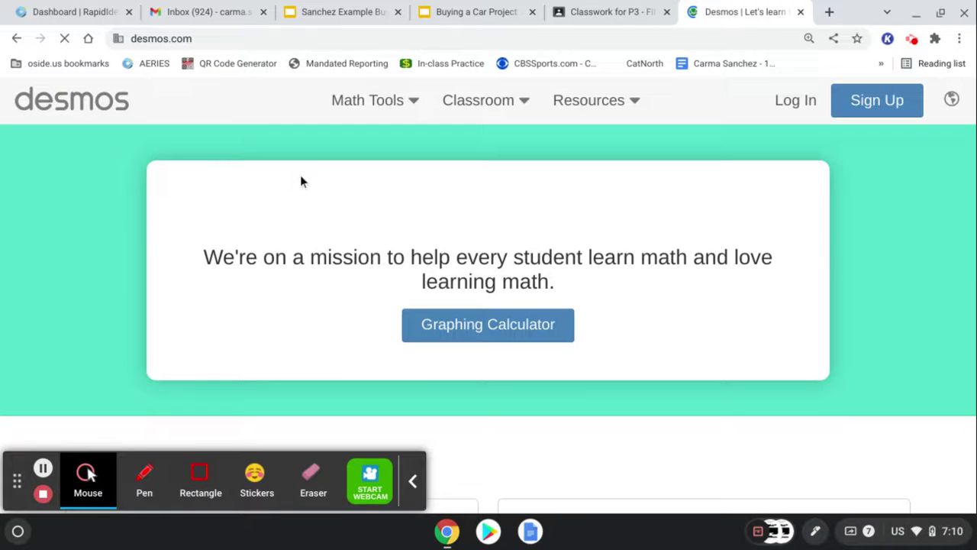
pyautogui.moveTo(366, 112)
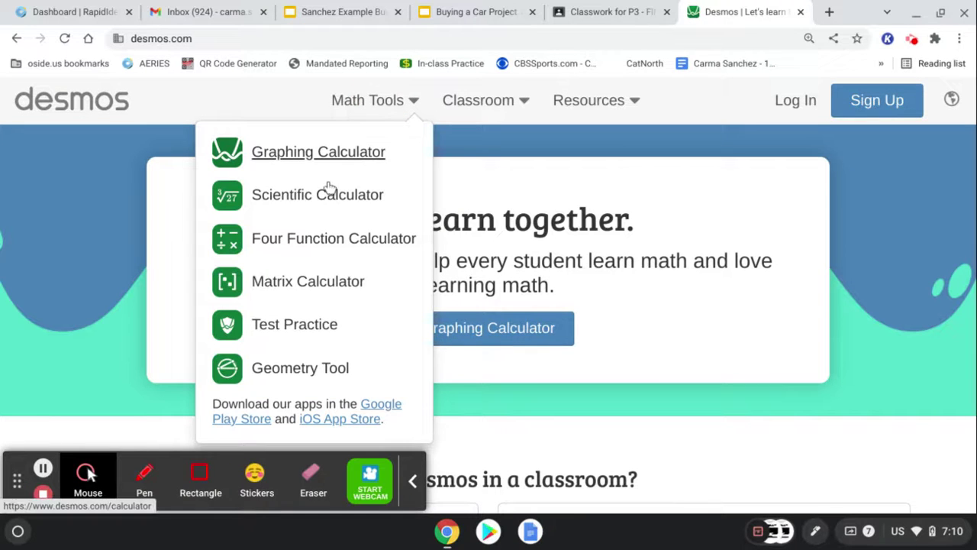
pyautogui.click(356, 195)
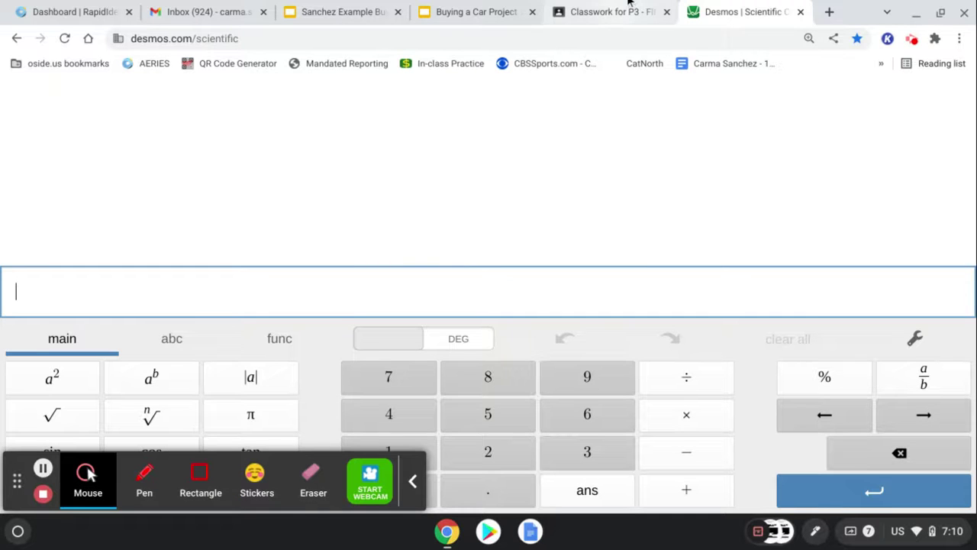
pyautogui.click(473, 11)
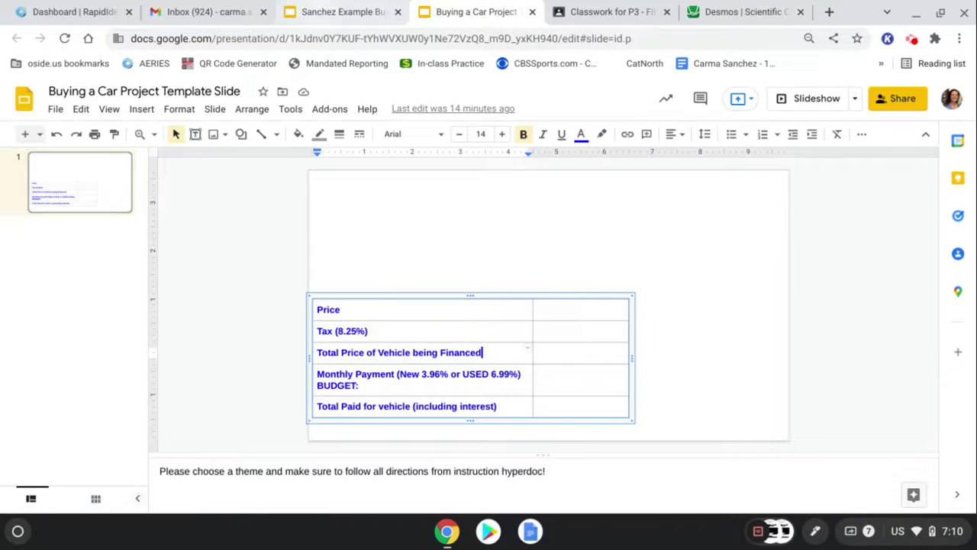
pyautogui.click(335, 12)
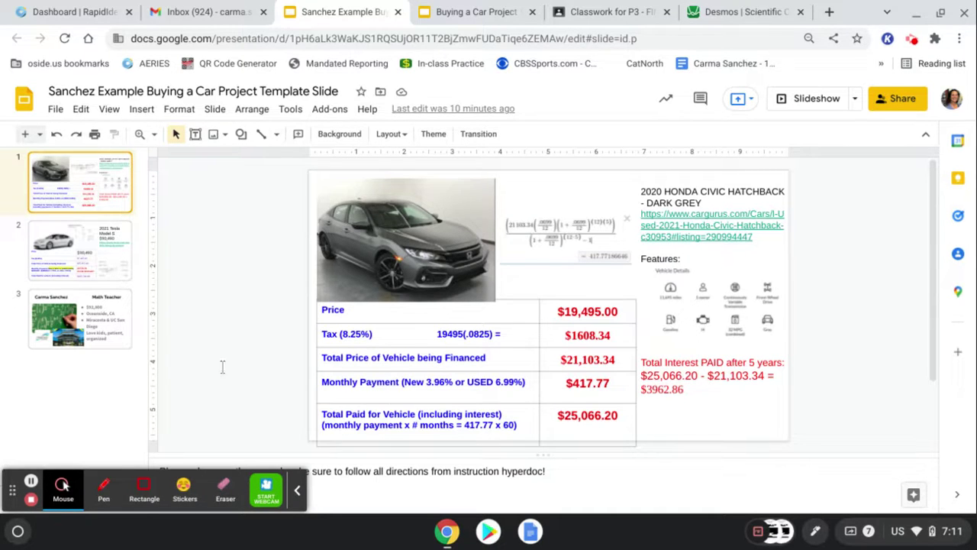
# Copy the Tesla Model S slide's BUDGET line and paste it into the Honda Civic Monthly Payment cell.
pyautogui.click(84, 229)
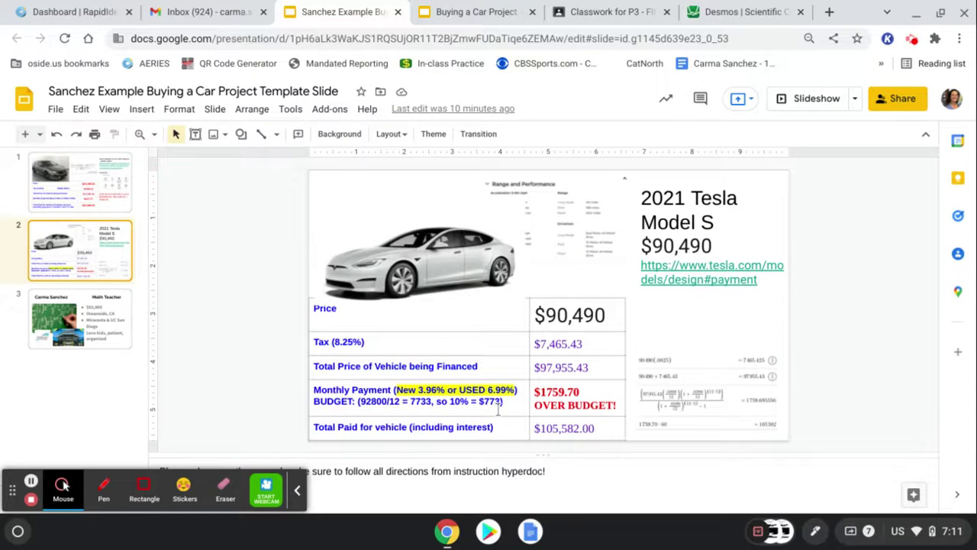
pyautogui.click(510, 409)
pyautogui.moveTo(509, 410); pyautogui.dragTo(312, 403)
pyautogui.hotkey('ctrl', 'c')
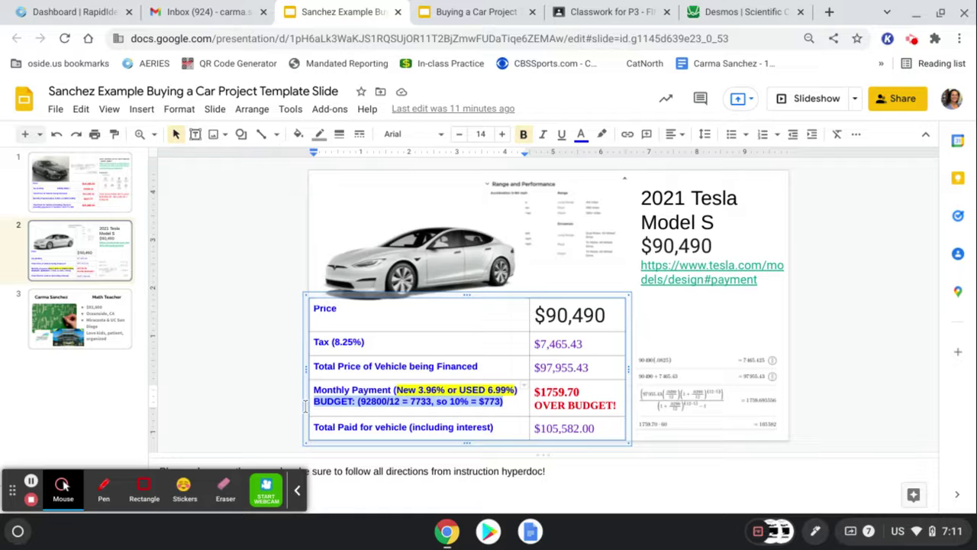
pyautogui.click(109, 172)
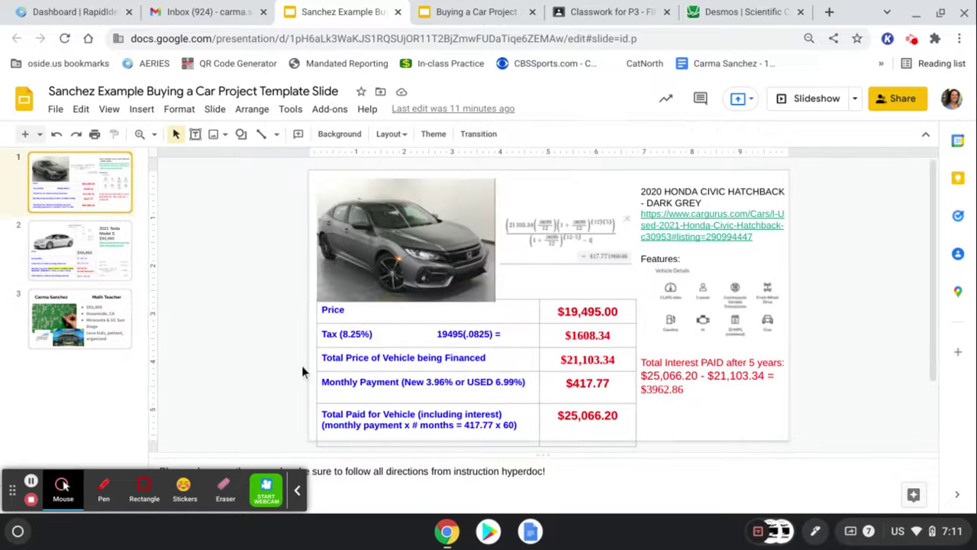
pyautogui.click(322, 402)
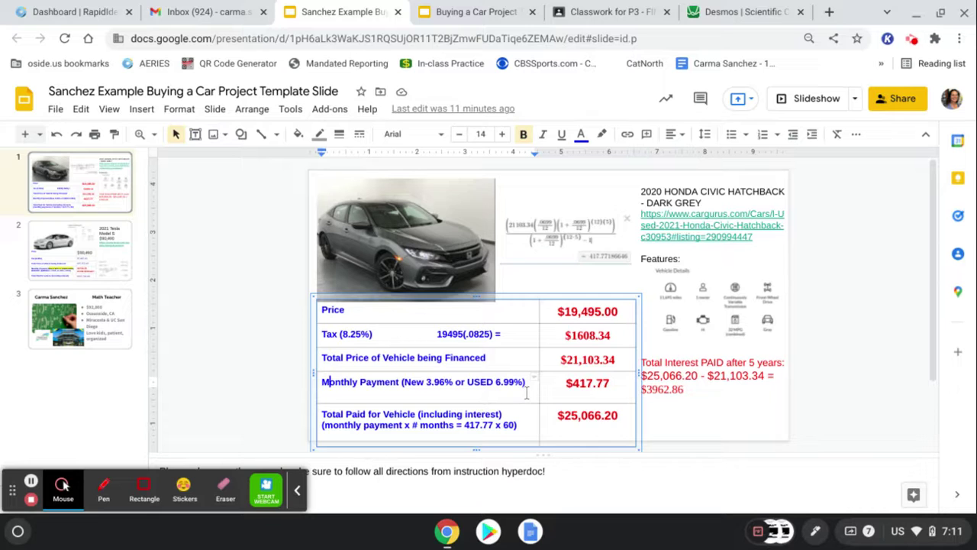
pyautogui.hotkey('ctrl', 'v')
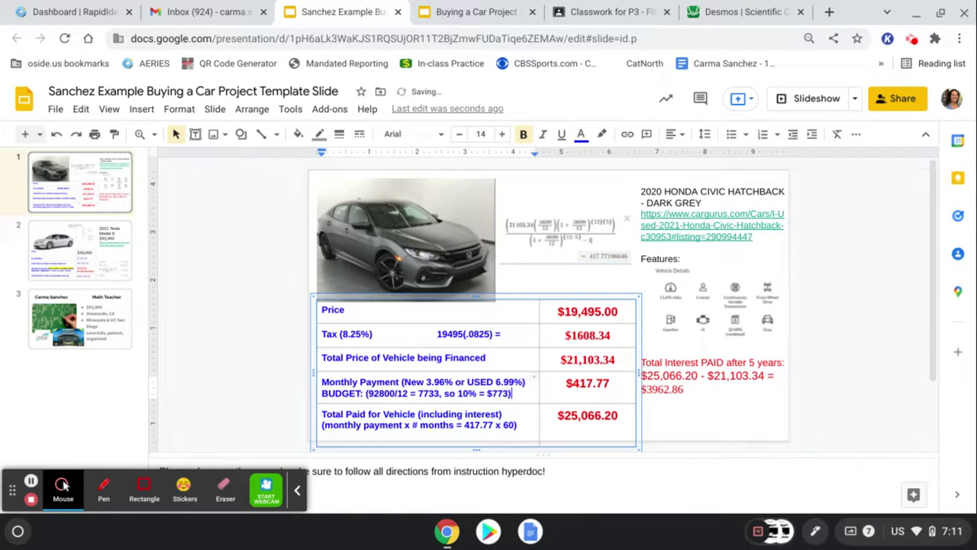
pyautogui.click(58, 204)
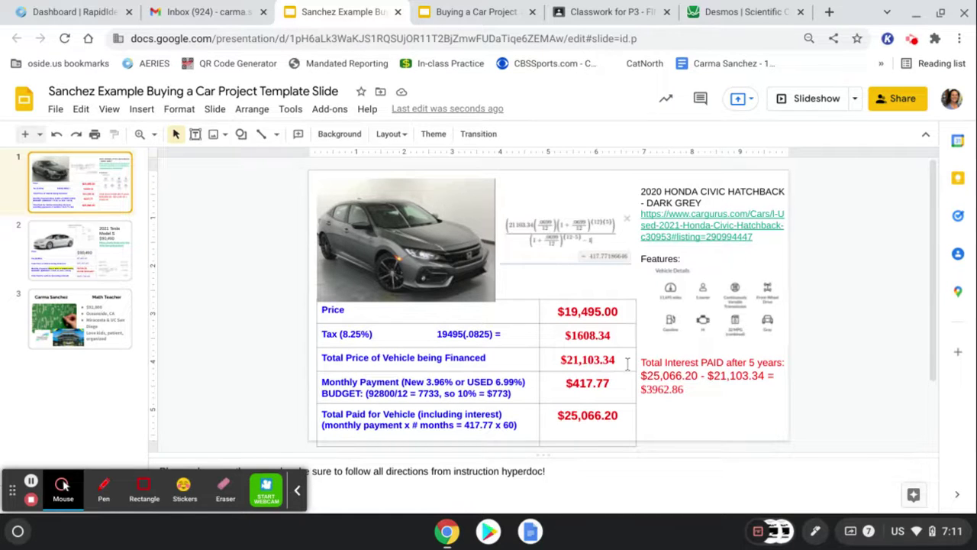
pyautogui.doubleClick(588, 359)
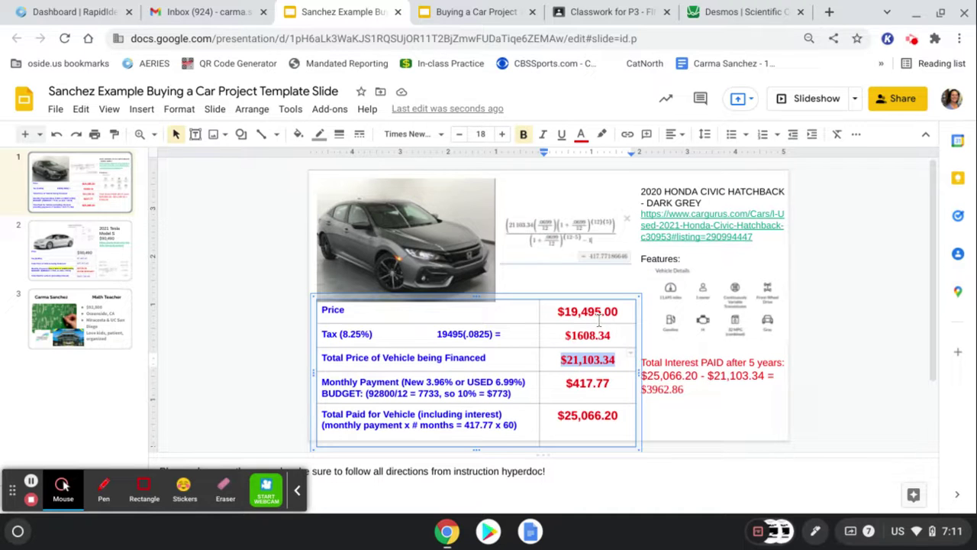
pyautogui.scroll(-1, 597, 347)
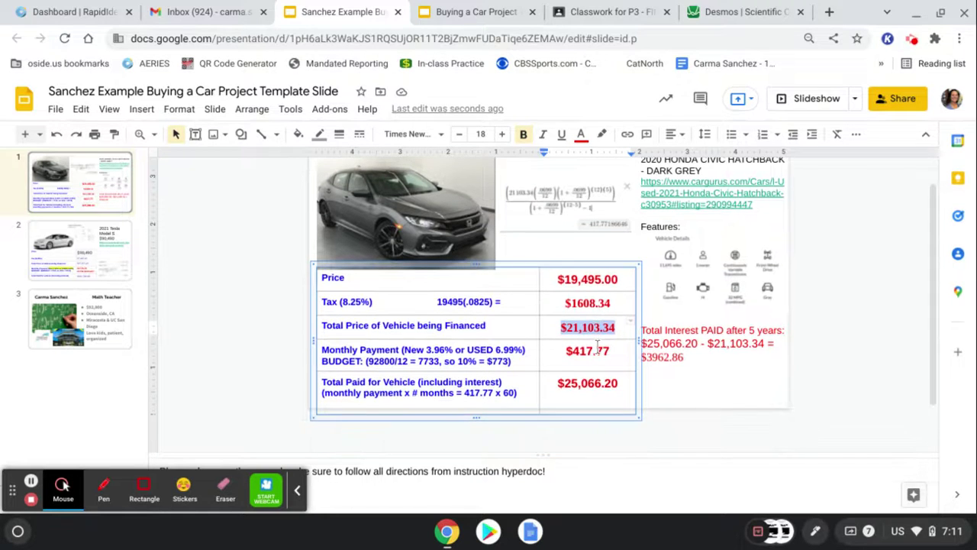
pyautogui.click(525, 361)
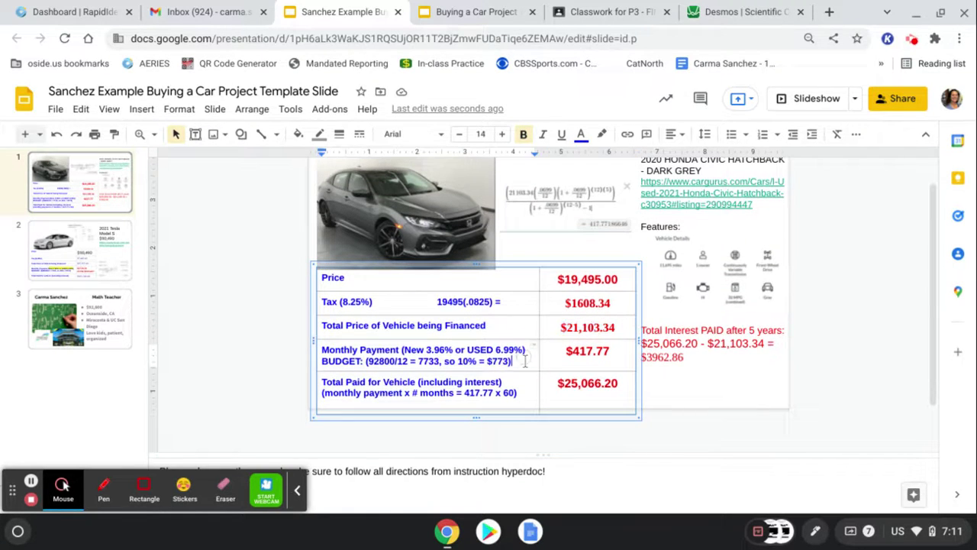
# Enlarge the Honda slide's payment equation image slightly, then select the $417.77 monthly payment.
pyautogui.click(571, 216)
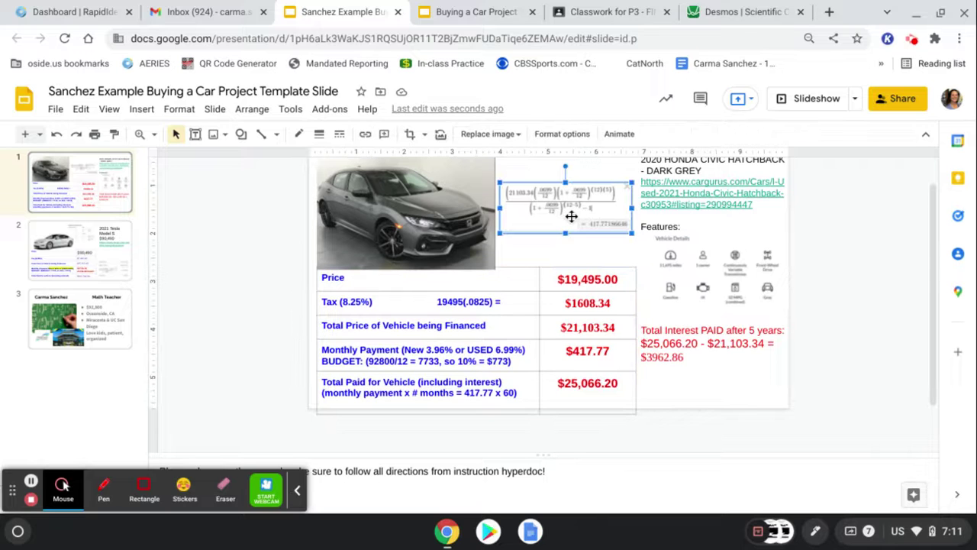
pyautogui.moveTo(639, 235); pyautogui.dragTo(754, 313)
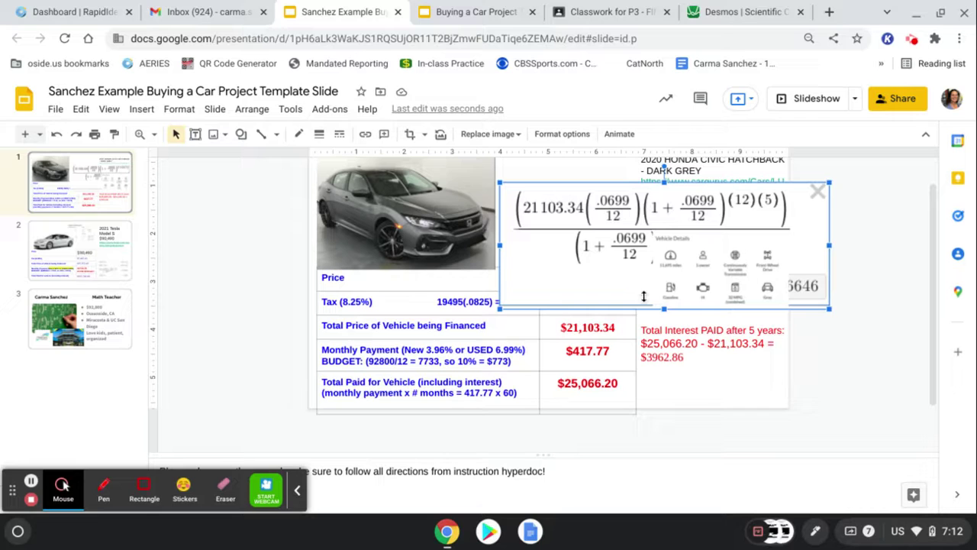
pyautogui.moveTo(829, 309)
pyautogui.mouseDown()
pyautogui.moveTo(722, 231)
pyautogui.moveTo(729, 228)
pyautogui.moveTo(667, 224)
pyautogui.mouseUp()
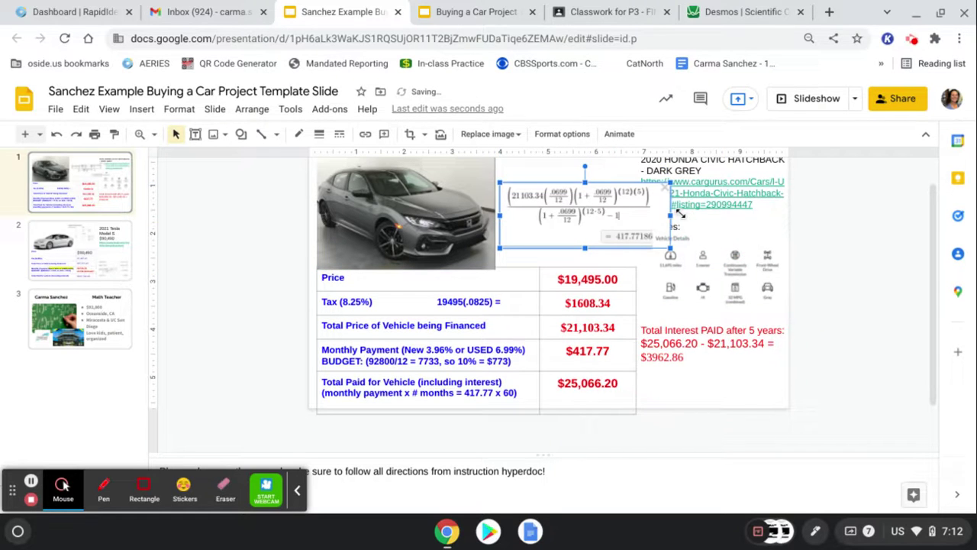
pyautogui.click(610, 364)
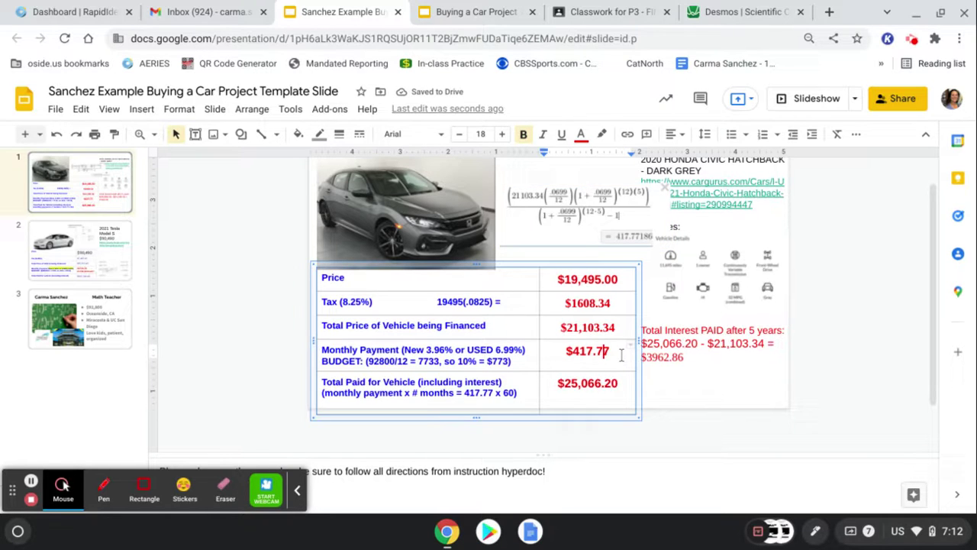
pyautogui.moveTo(621, 355); pyautogui.dragTo(564, 351)
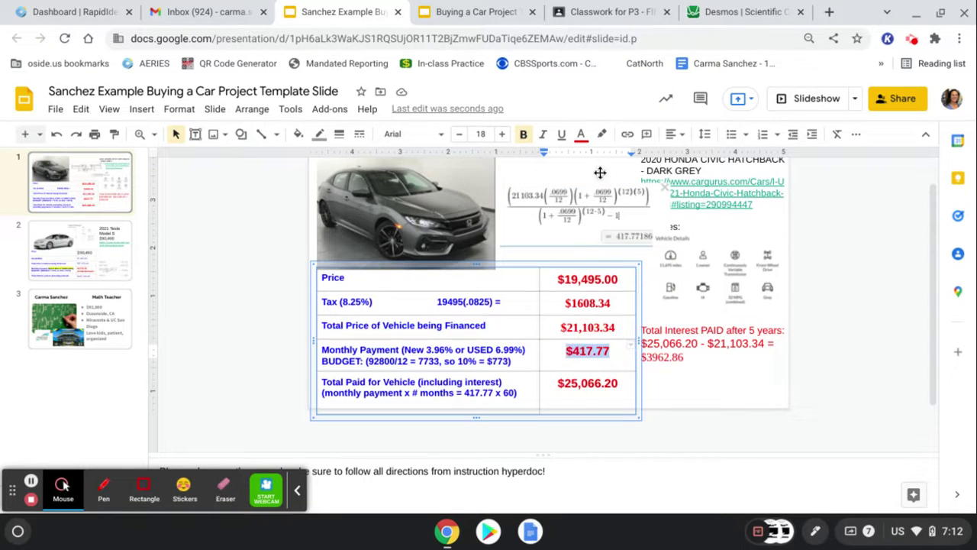
# Highlight the BUDGET line in the Honda Civic price table in light yellow.
pyautogui.click(595, 178)
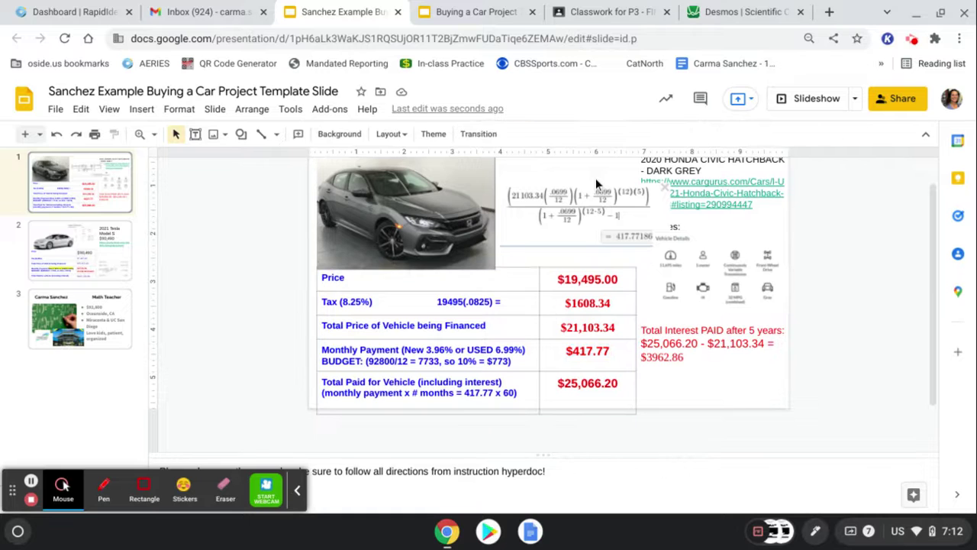
pyautogui.click(616, 357)
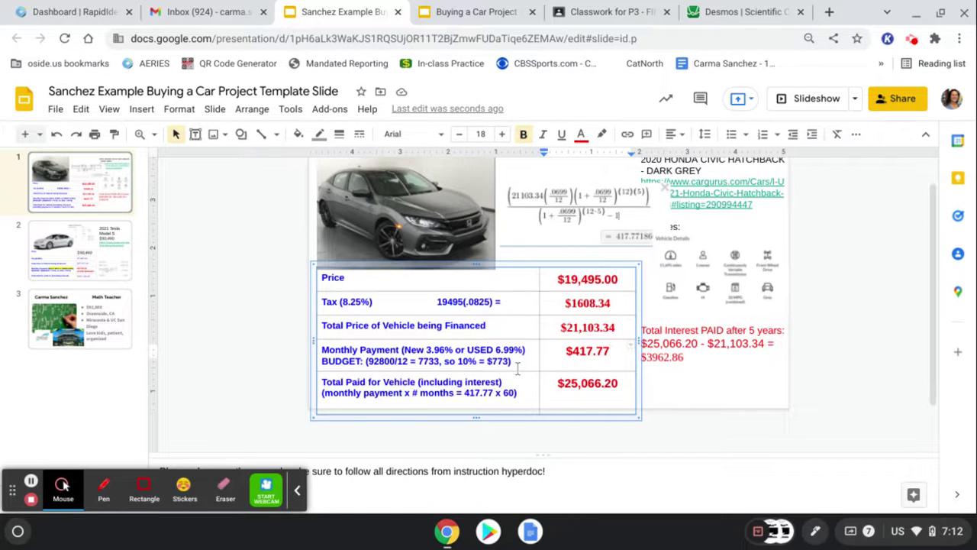
pyautogui.moveTo(518, 368); pyautogui.dragTo(319, 363)
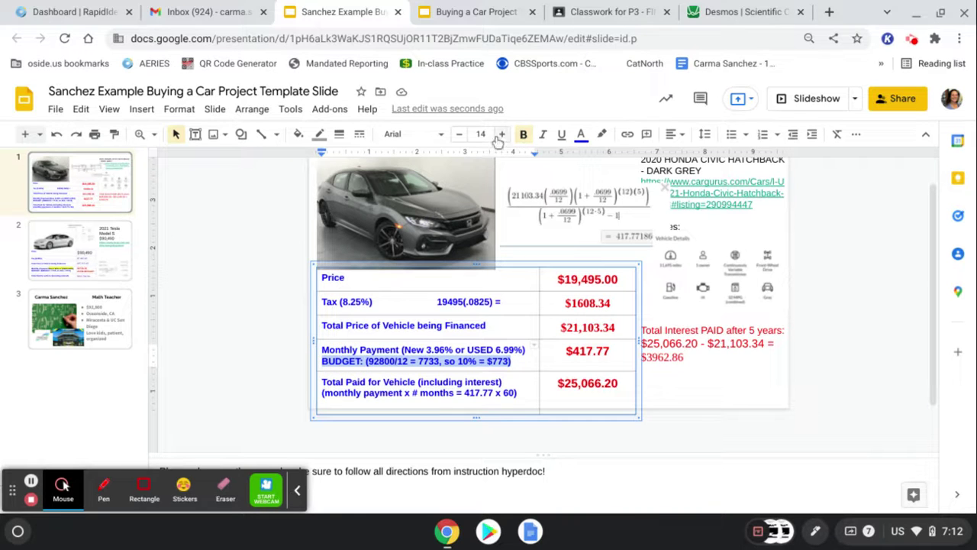
pyautogui.click(578, 134)
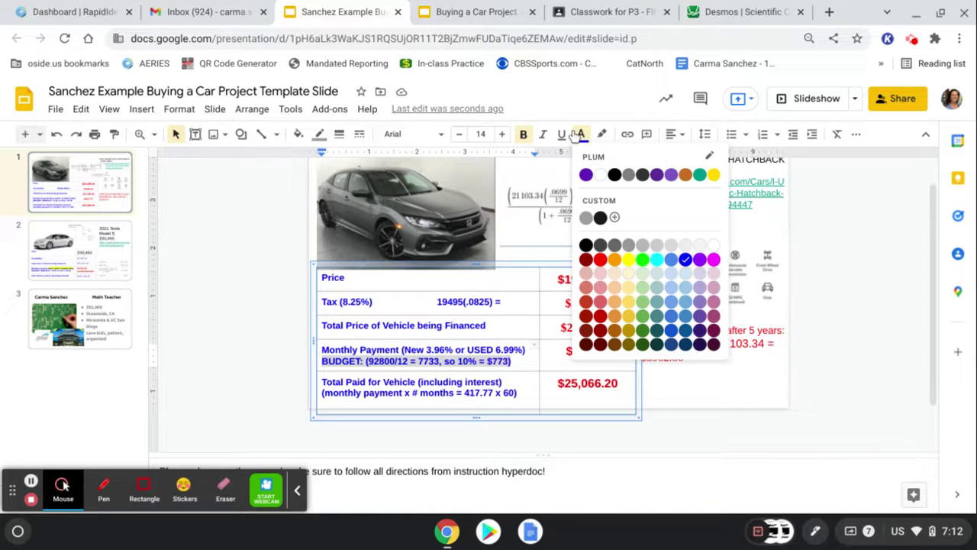
pyautogui.click(602, 134)
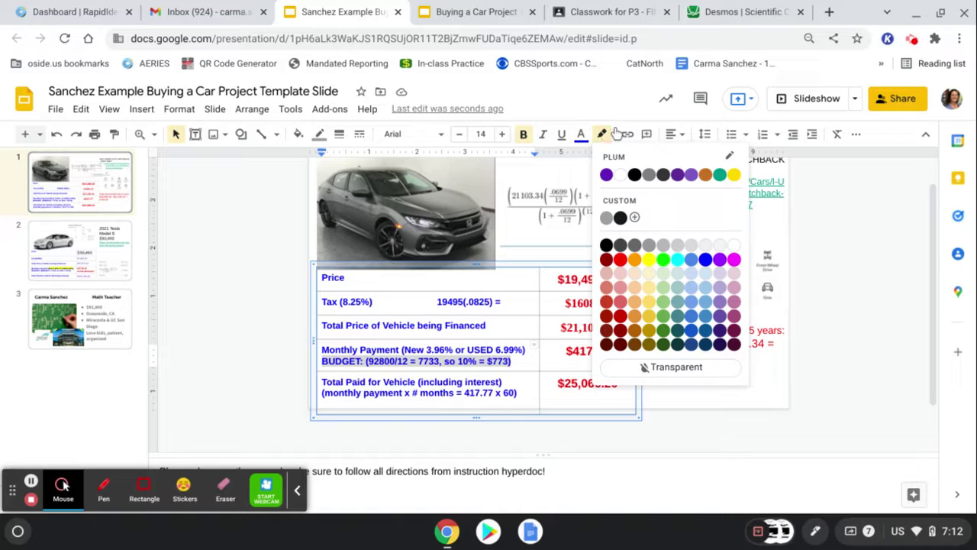
pyautogui.click(650, 273)
pyautogui.click(554, 369)
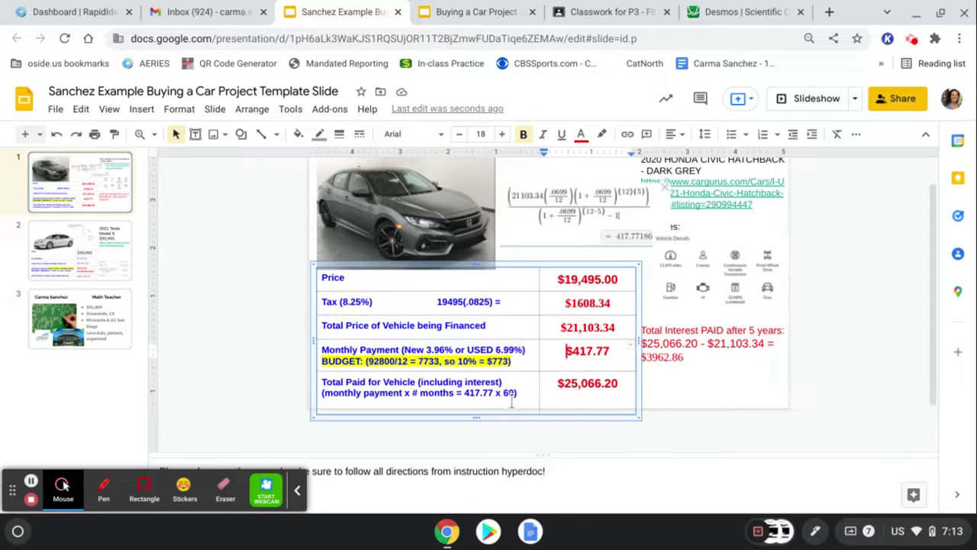
# Shrink the formula image beside the Honda photo so it no longer covers the listing link.
pyautogui.click(564, 383)
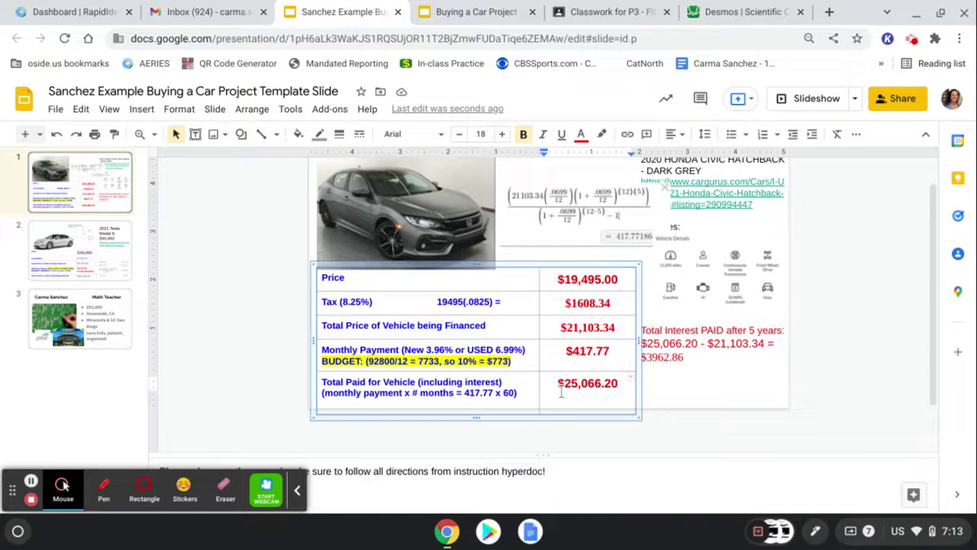
pyautogui.click(676, 359)
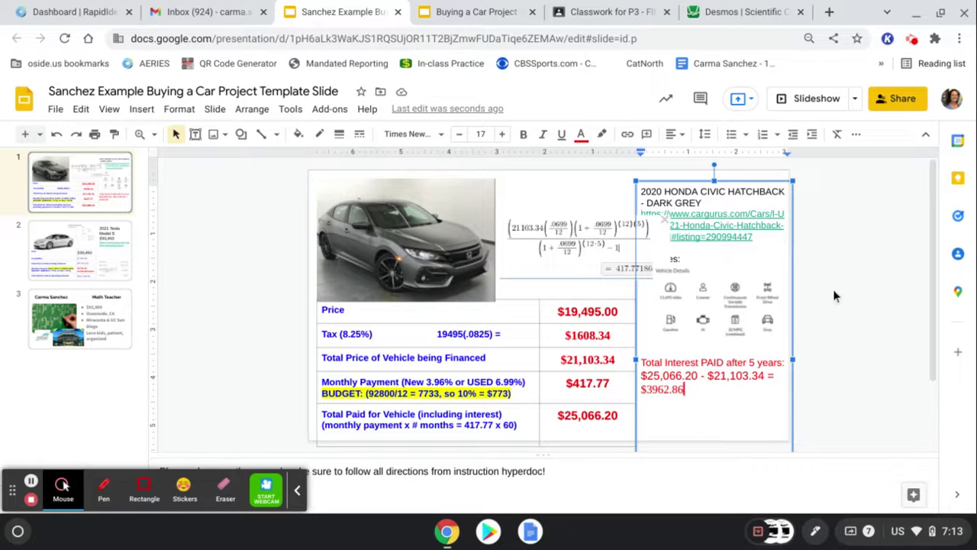
pyautogui.click(865, 314)
pyautogui.click(642, 235)
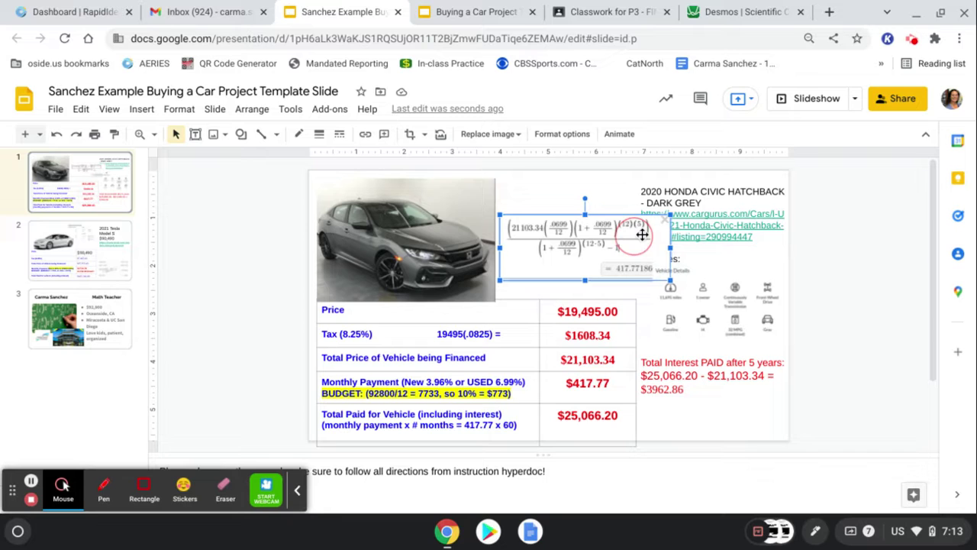
pyautogui.moveTo(680, 282); pyautogui.dragTo(625, 262)
pyautogui.click(674, 195)
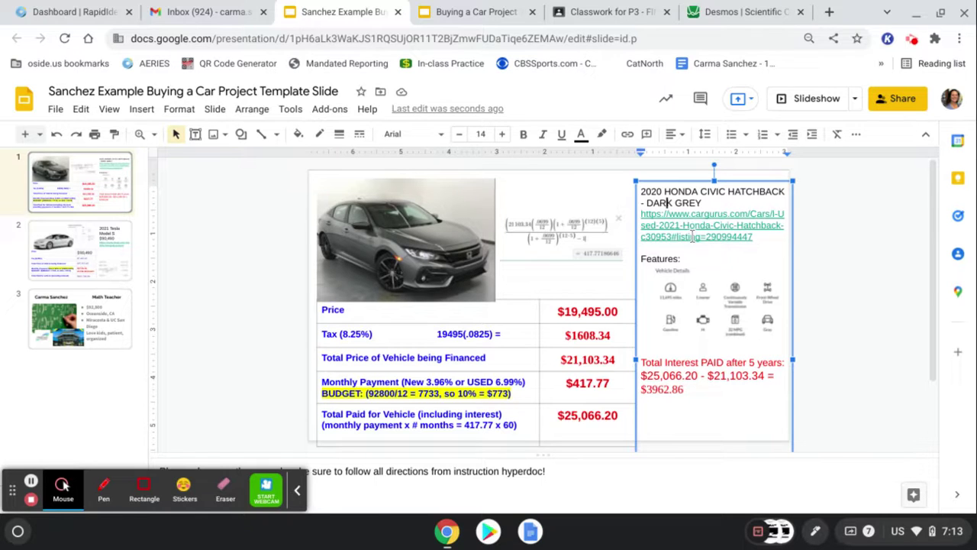
pyautogui.click(222, 313)
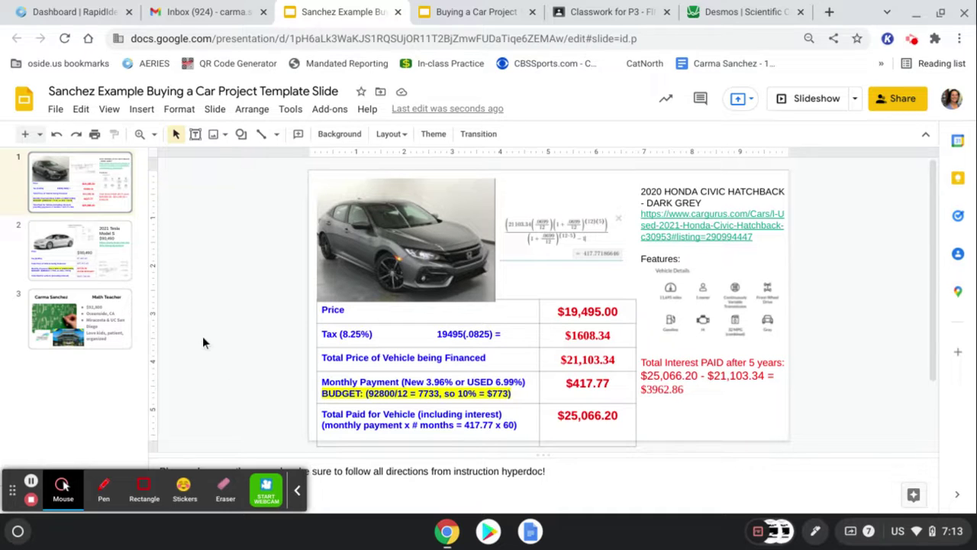
# Show the Tesla Model S slide and select its $1759.70 over-budget monthly payment.
pyautogui.click(74, 257)
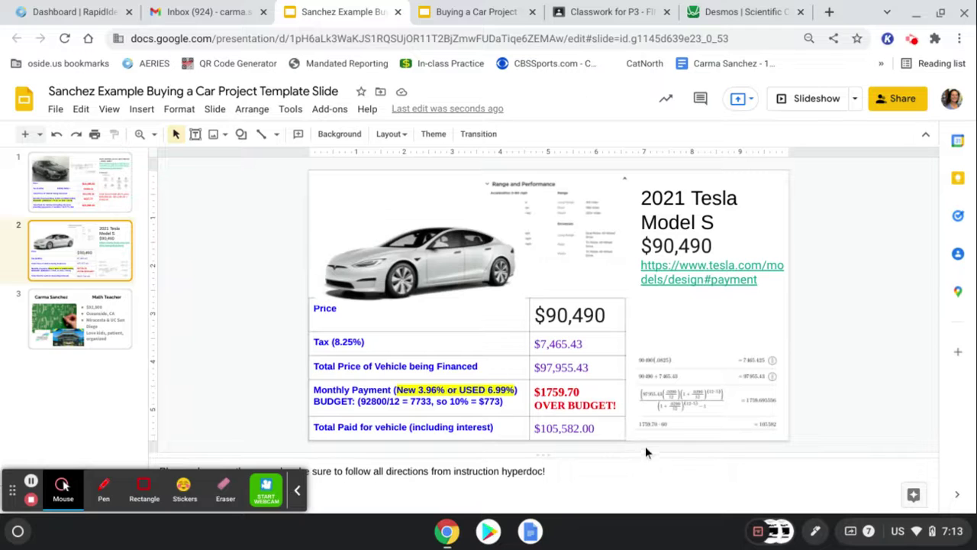
pyautogui.click(725, 367)
pyautogui.click(670, 325)
pyautogui.click(575, 404)
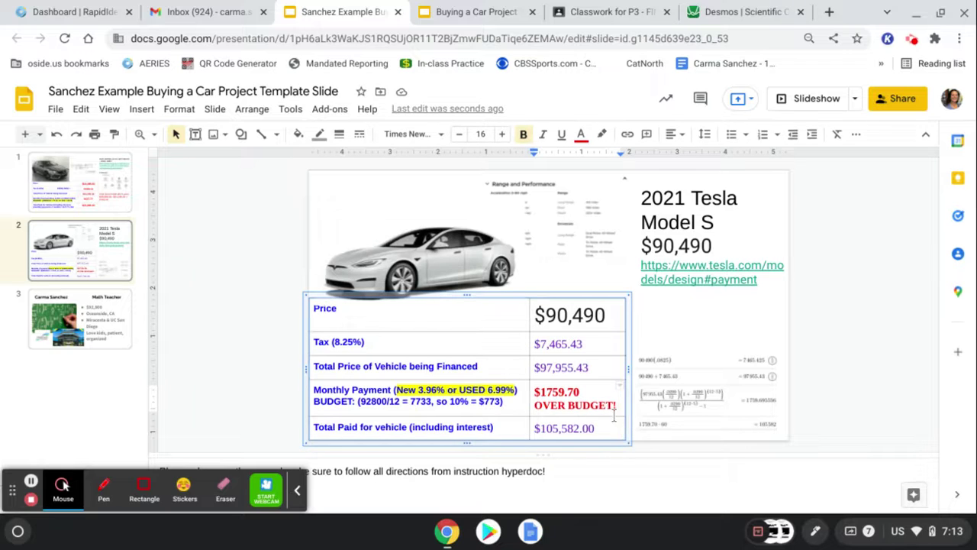
pyautogui.moveTo(600, 395); pyautogui.dragTo(313, 402)
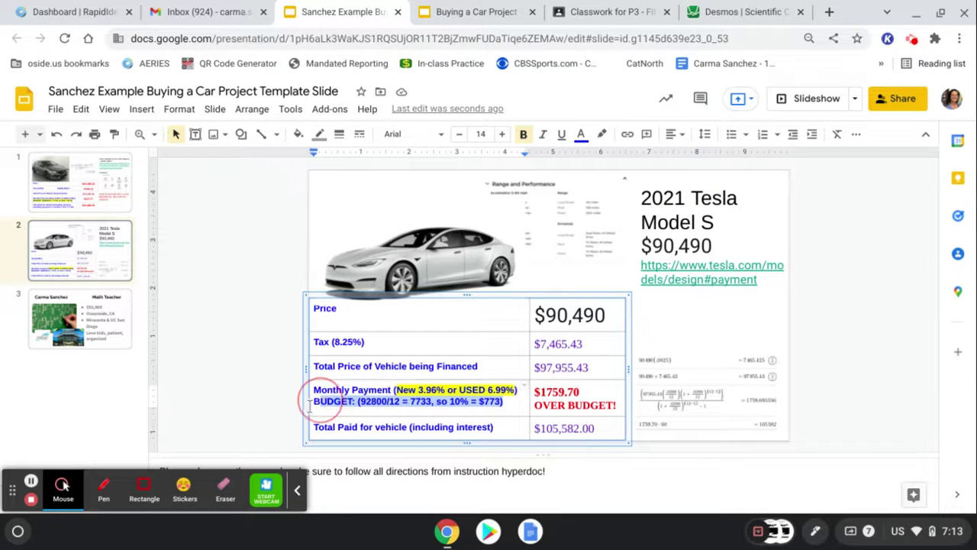
pyautogui.click(590, 398)
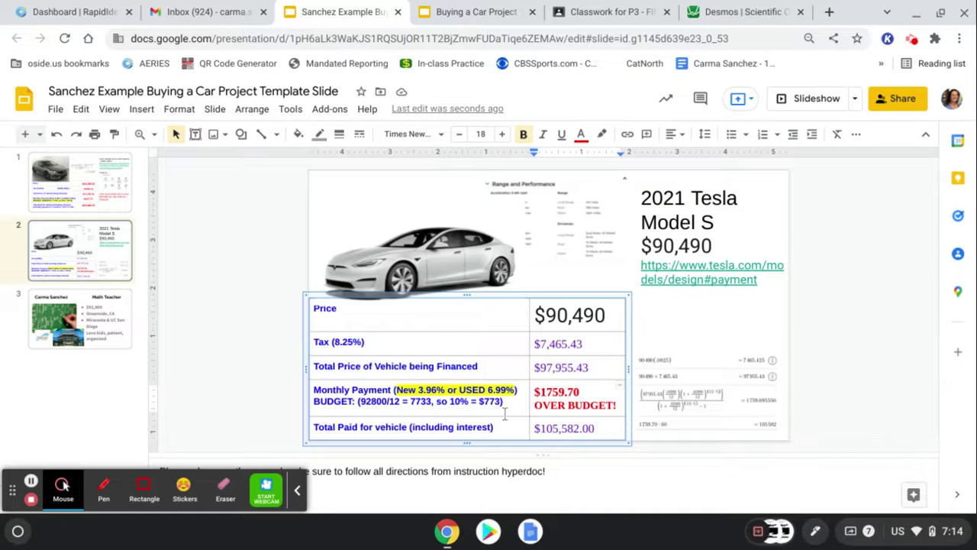
pyautogui.click(226, 305)
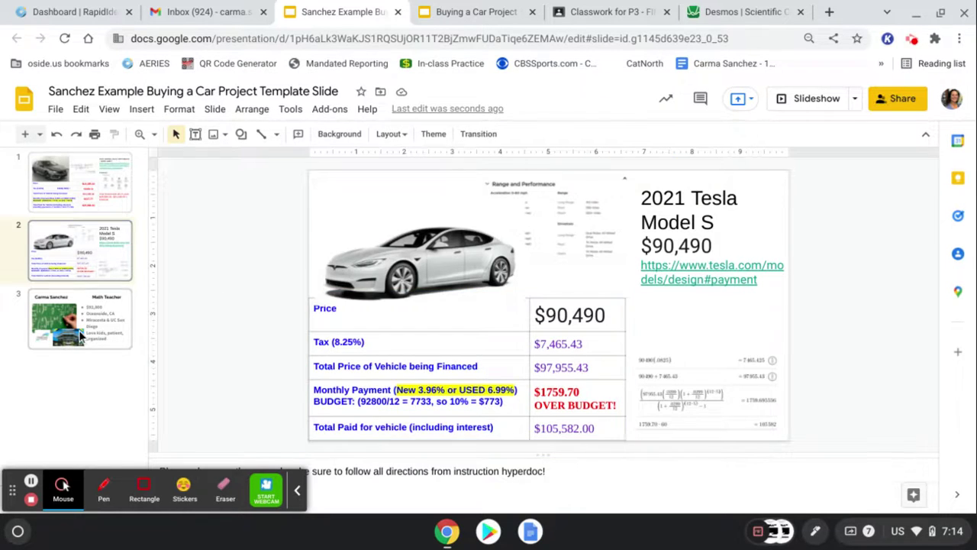
pyautogui.click(80, 333)
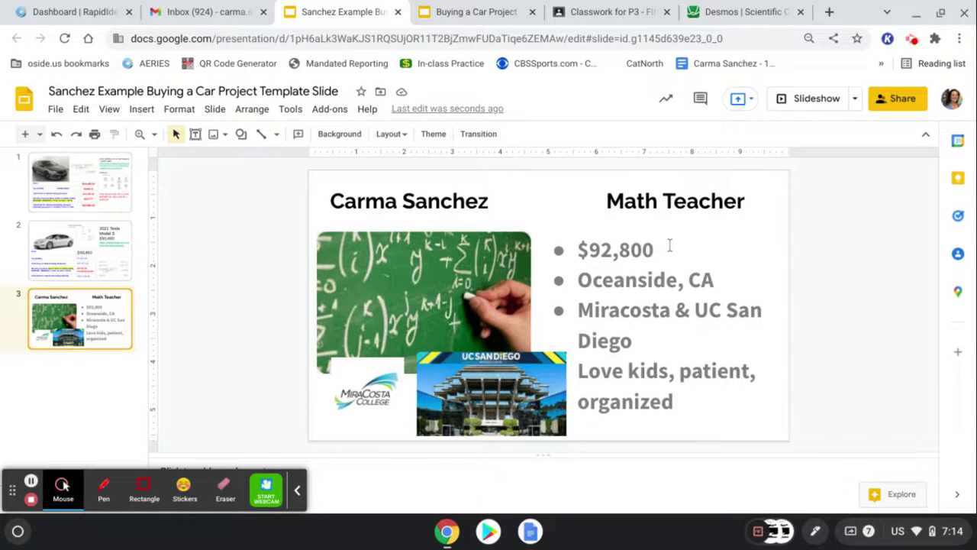
pyautogui.moveTo(670, 245); pyautogui.dragTo(580, 247)
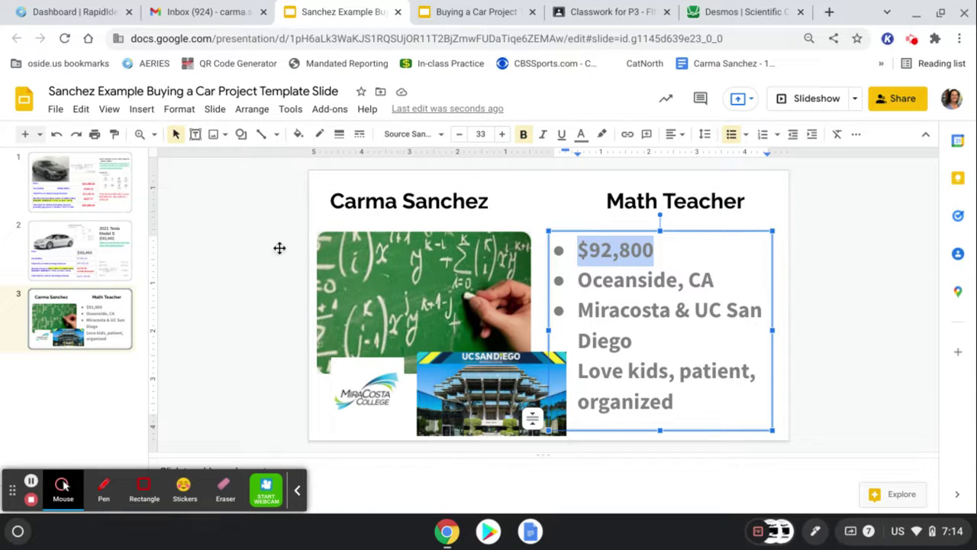
pyautogui.click(53, 253)
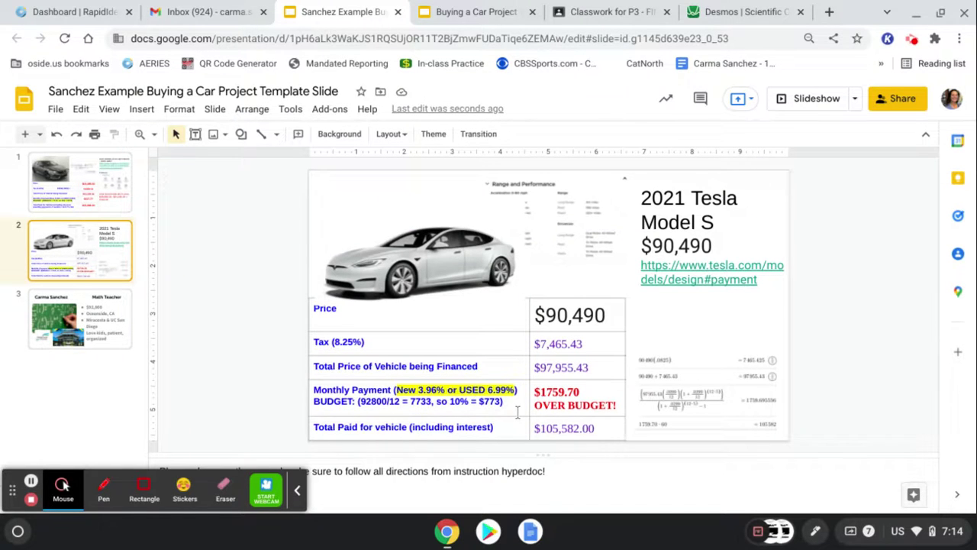
# Undo the accidental edit to the Tesla BUDGET line, then return to the Honda Civic slide.
pyautogui.moveTo(520, 403); pyautogui.dragTo(313, 402)
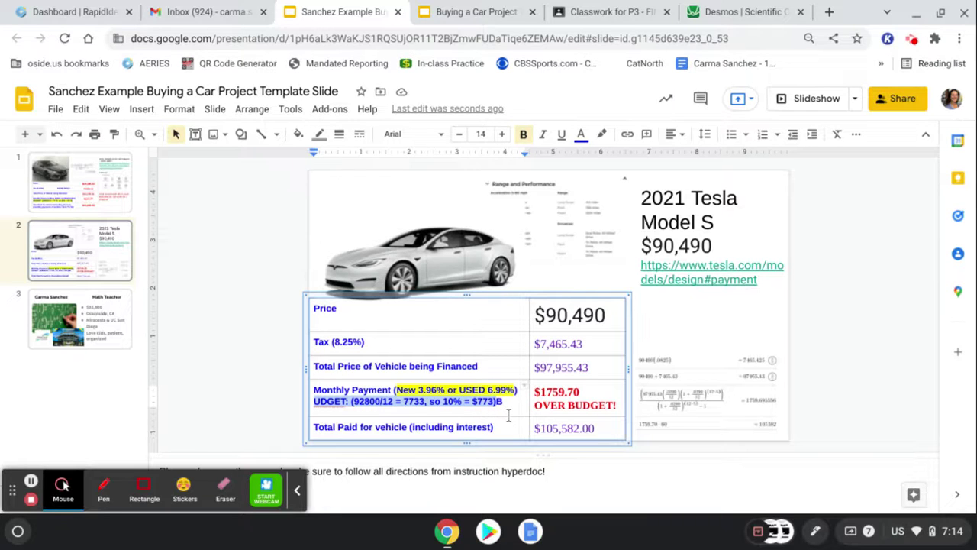
pyautogui.click(57, 134)
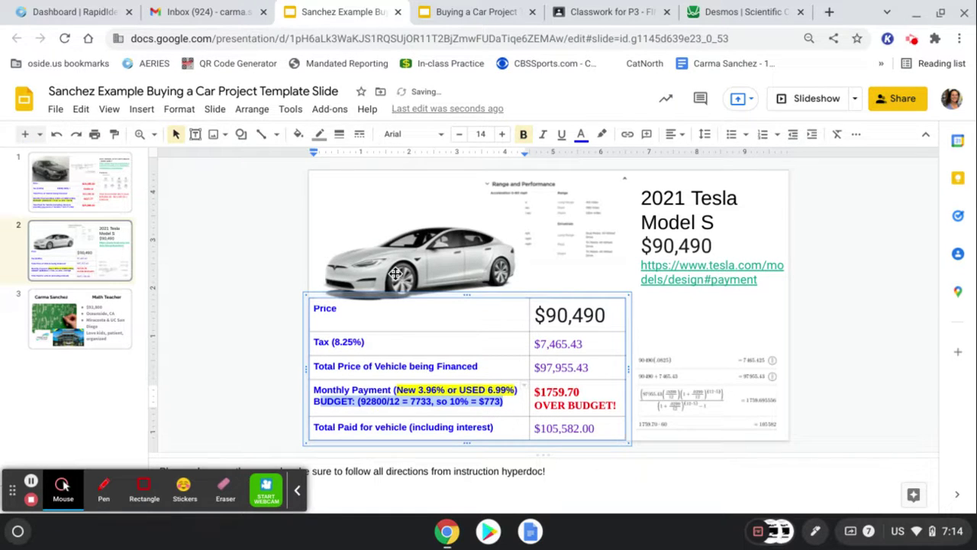
pyautogui.click(280, 379)
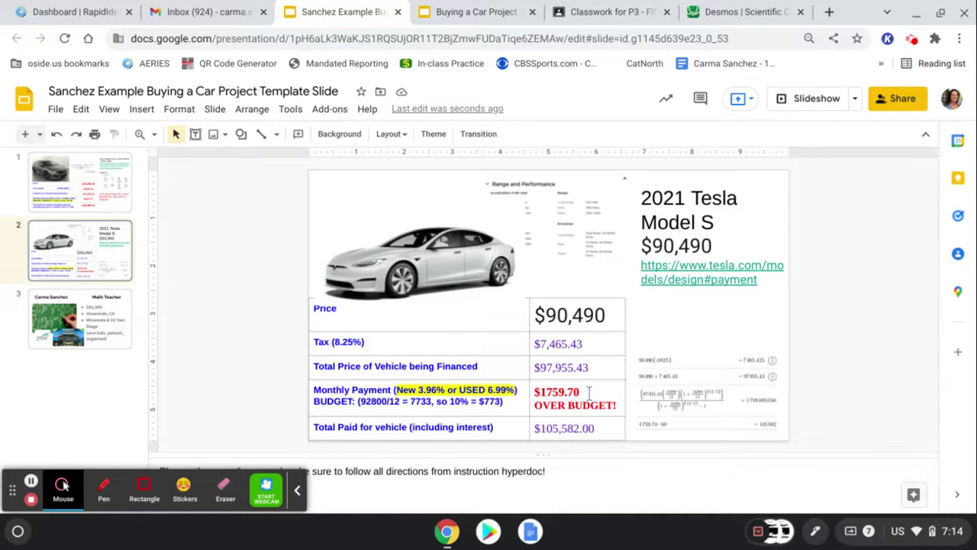
pyautogui.click(51, 174)
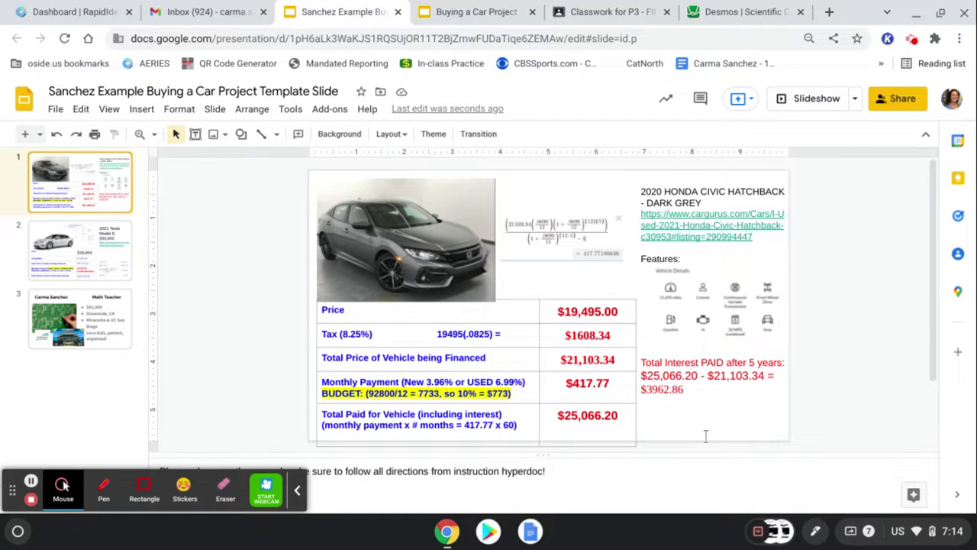
pyautogui.click(61, 244)
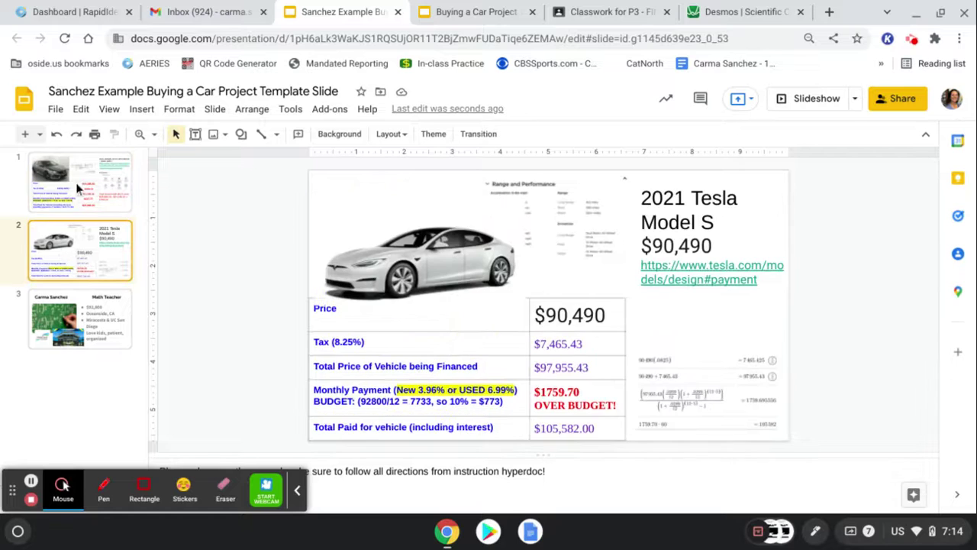
pyautogui.click(75, 169)
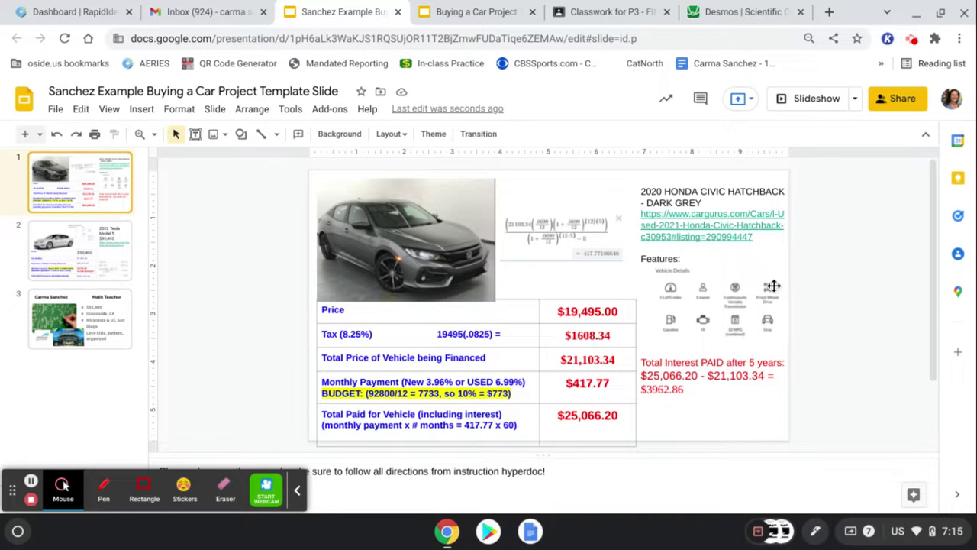